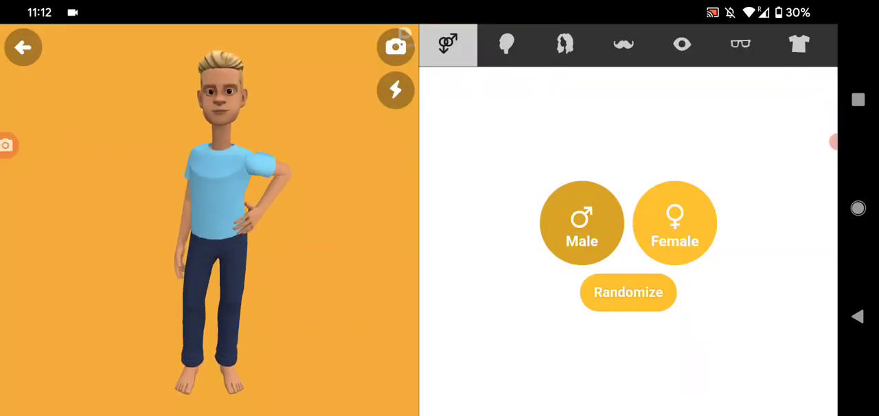
Switch the new character's body type from male to female
left_click(674, 223)
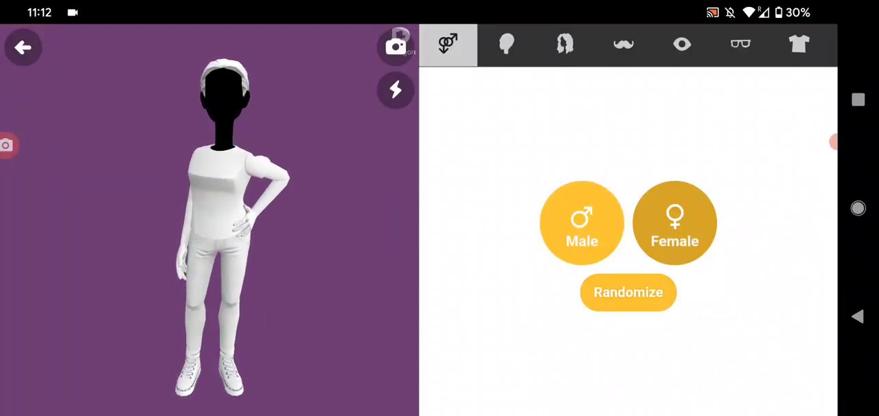
Pick the top-left face shape with a light skin tone after trying a darker one
left_click(506, 44)
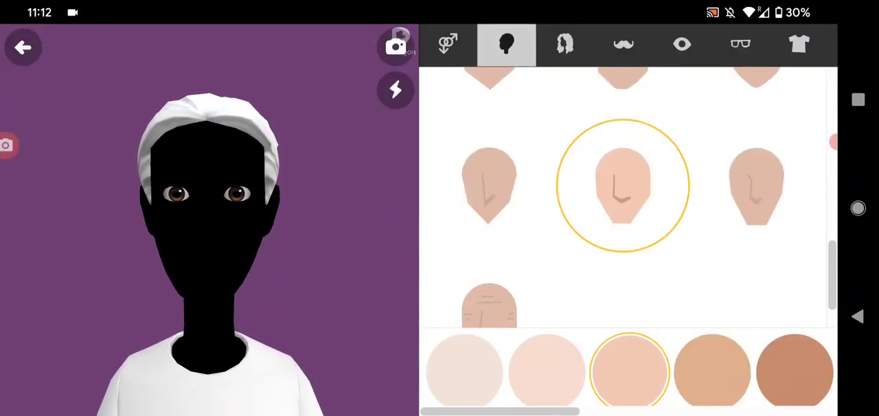
left_click(712, 371)
scroll(623, 199, "up", 1)
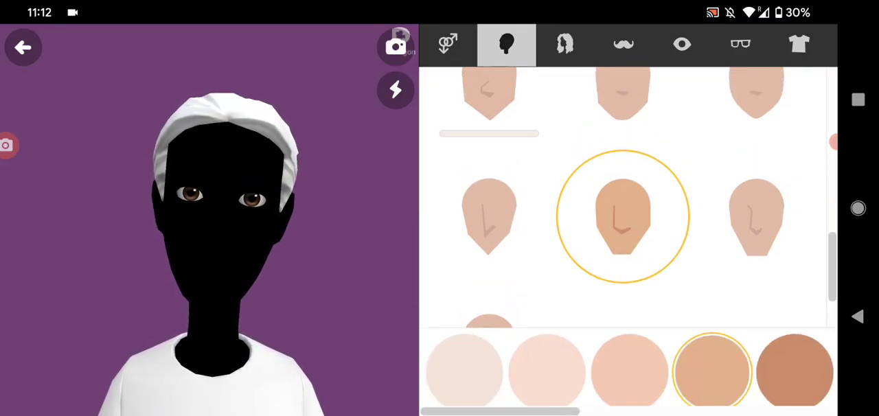
left_click(489, 93)
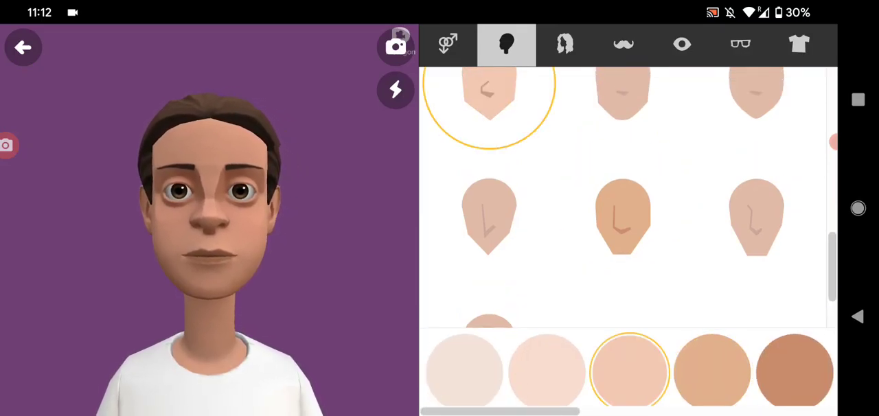
left_click_drag(687, 371, 549, 371)
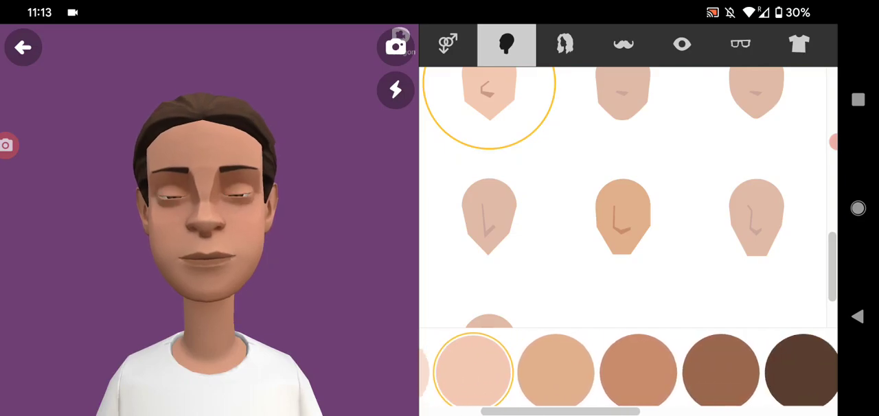
Choose the shoulder-length brown bob hairstyle from the hair options
left_click(564, 44)
scroll(628, 199, "up", 5)
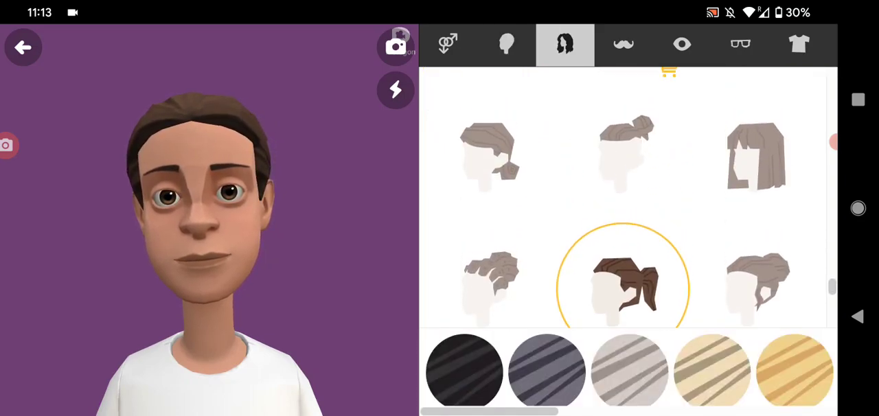
scroll(628, 197, "down", 2)
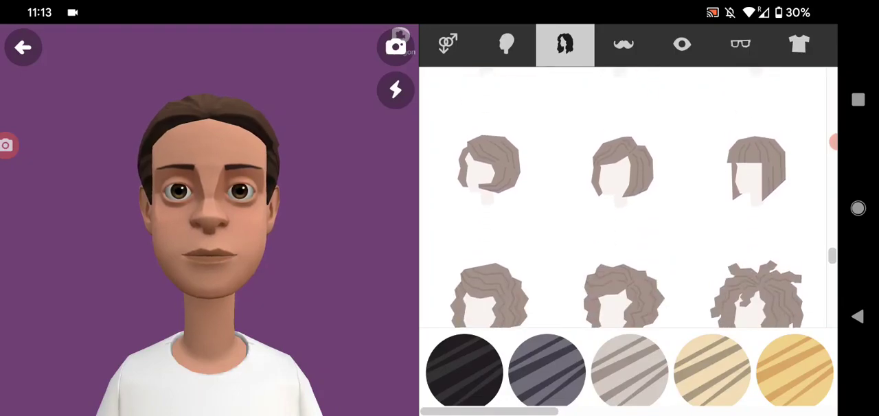
scroll(628, 197, "up", 2)
left_click(623, 248)
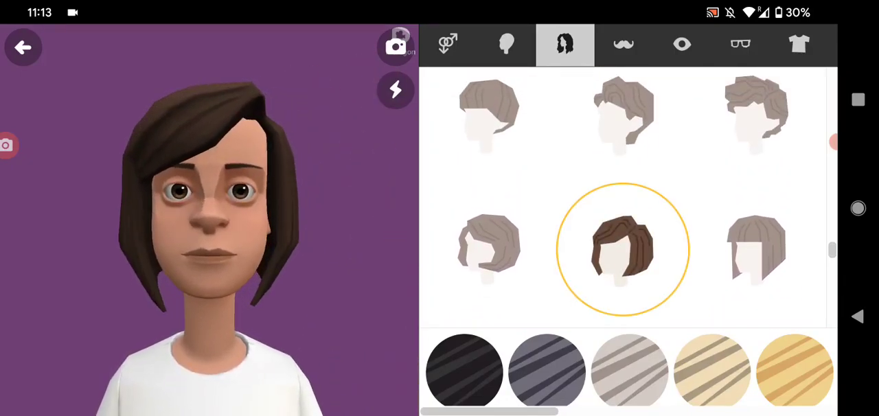
Set the eye colour to blue after trying light blue, adding no facial hair
left_click(624, 44)
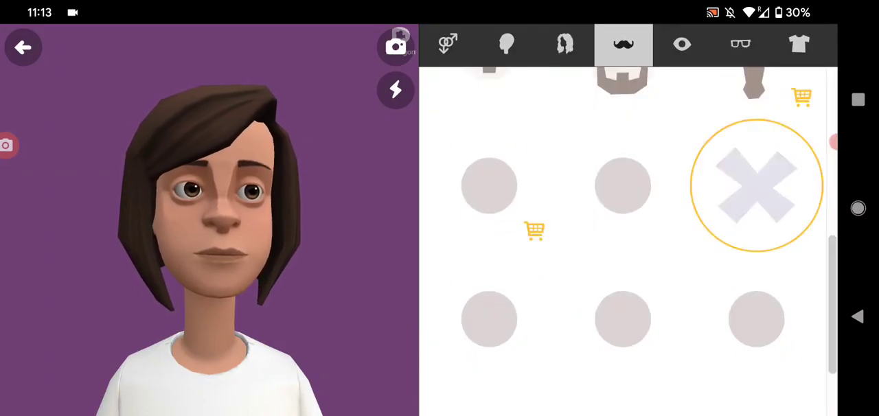
left_click(682, 43)
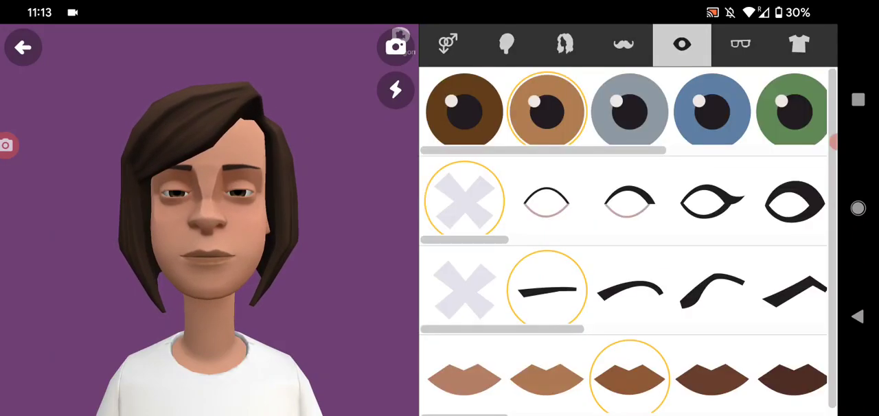
scroll(623, 110, "right", 5)
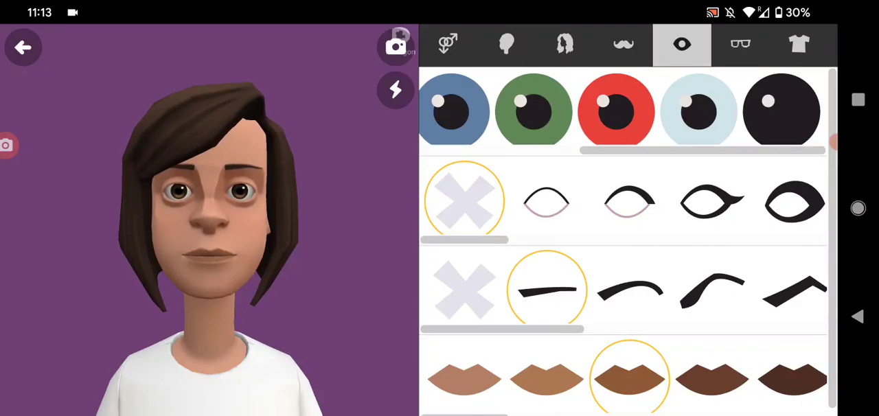
left_click(699, 110)
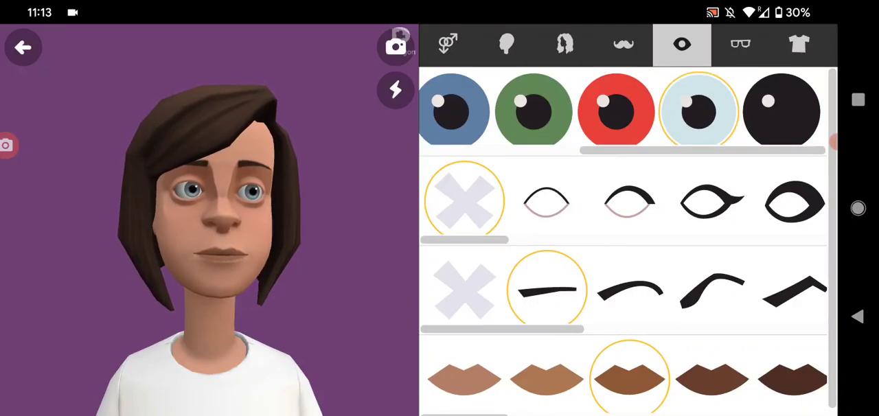
left_click(453, 110)
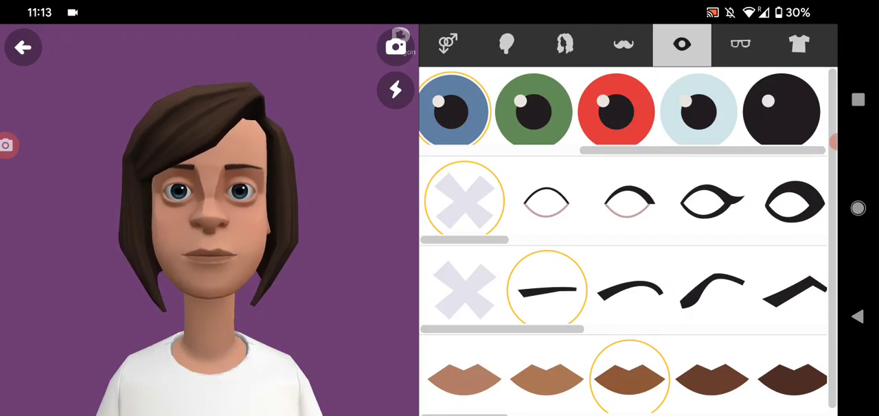
Put the character in a plain light pink t-shirt, leaving glasses off
left_click(799, 44)
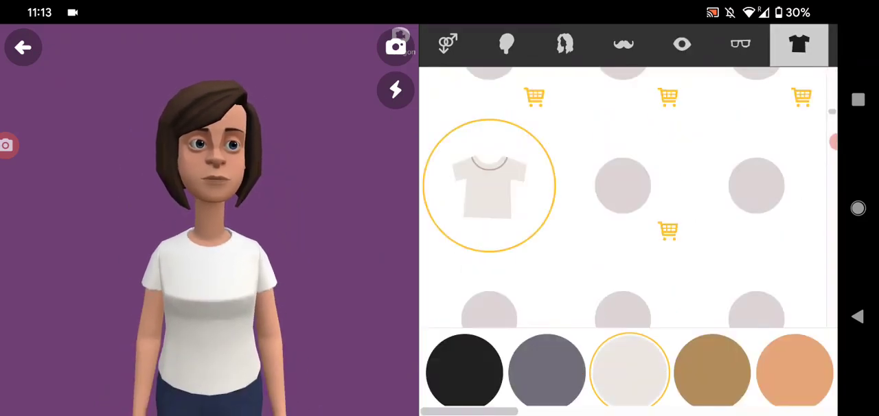
left_click(741, 44)
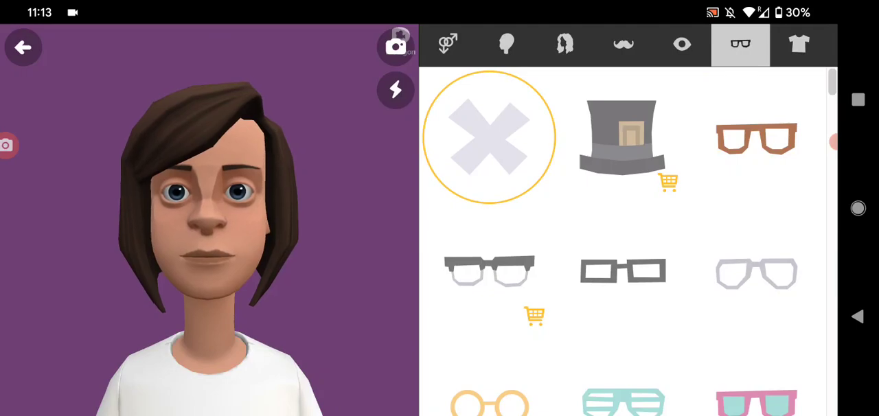
left_click(799, 43)
scroll(628, 197, "up", 1)
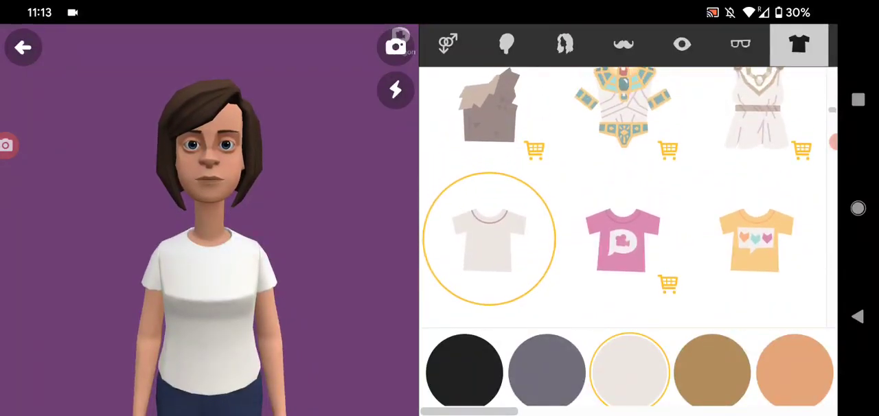
scroll(629, 371, "right", 5)
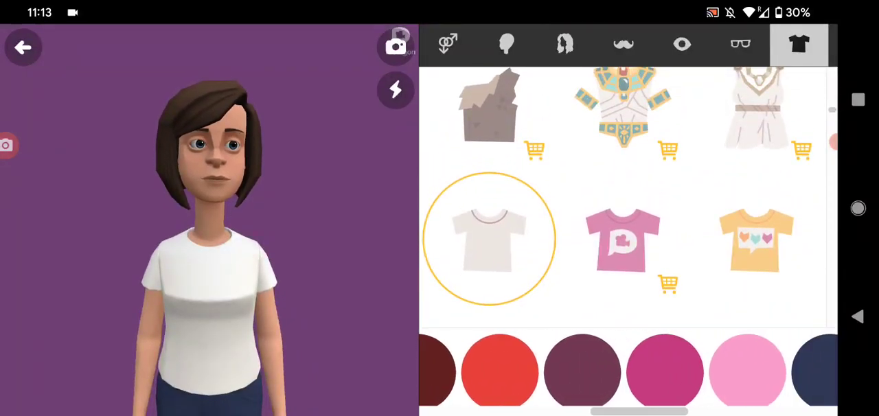
left_click(748, 370)
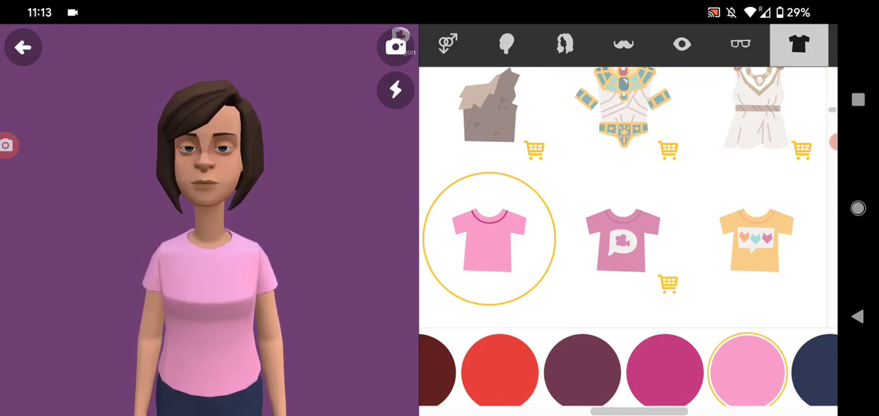
left_click(833, 142)
left_click_drag(755, 44, 558, 44)
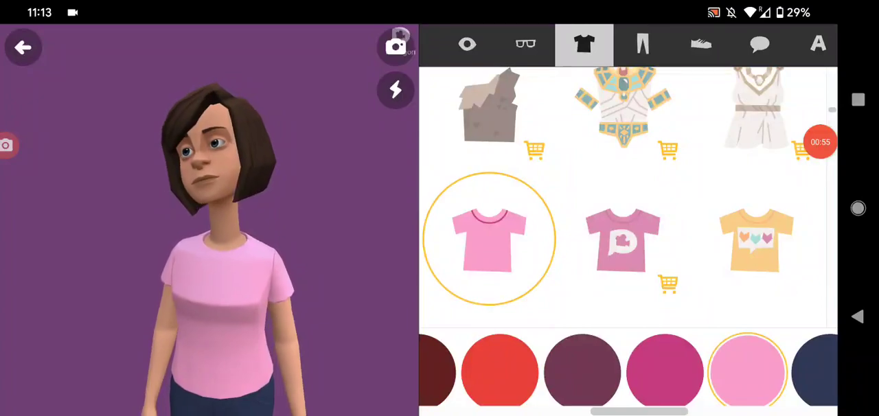
Change the jeans from navy to gray and the sneakers to pink
left_click(642, 44)
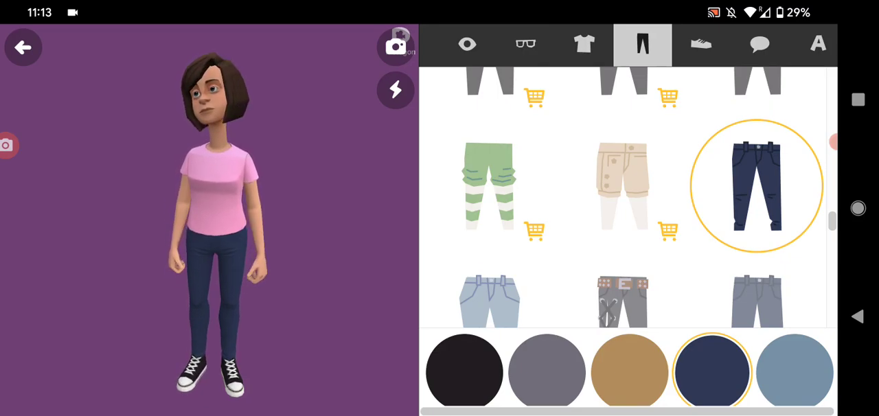
left_click(547, 371)
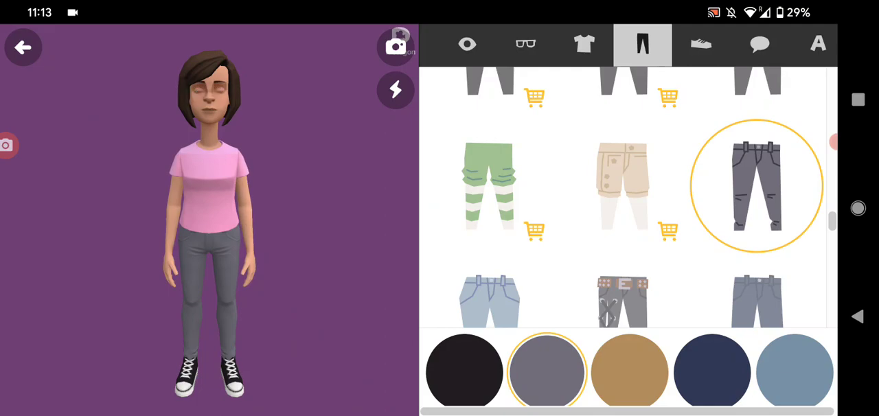
left_click(700, 43)
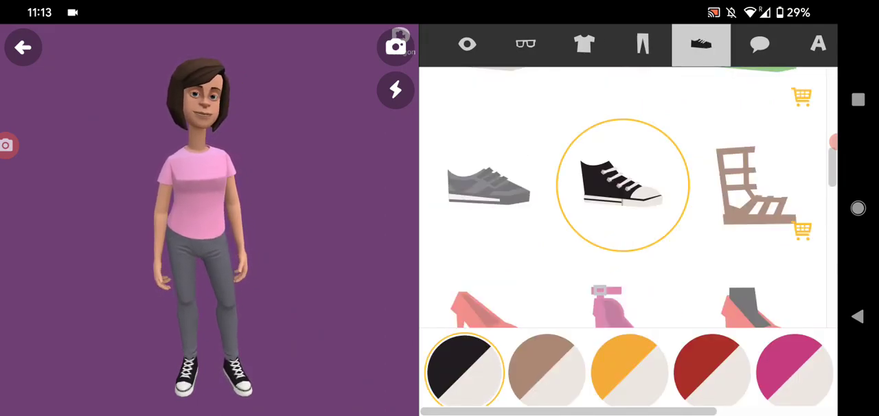
scroll(629, 371, "right", 3)
scroll(629, 371, "left", 3)
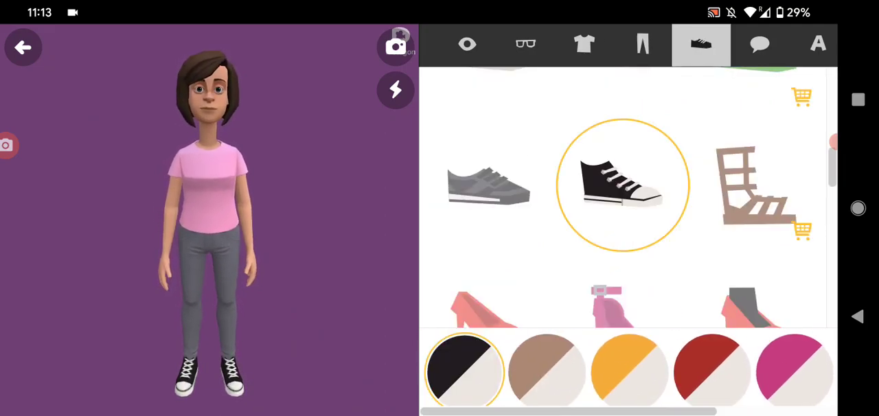
left_click(794, 369)
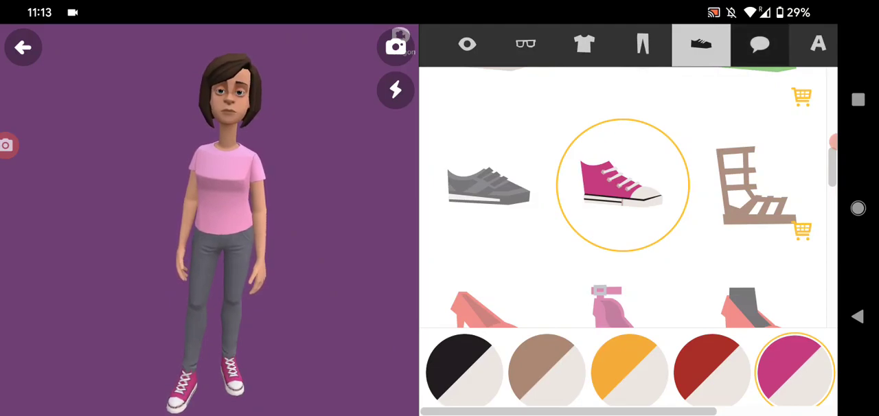
left_click(817, 44)
Replace the name Whitney with the suggested Emely, then delete a letter to fix the spelling
left_click(598, 212)
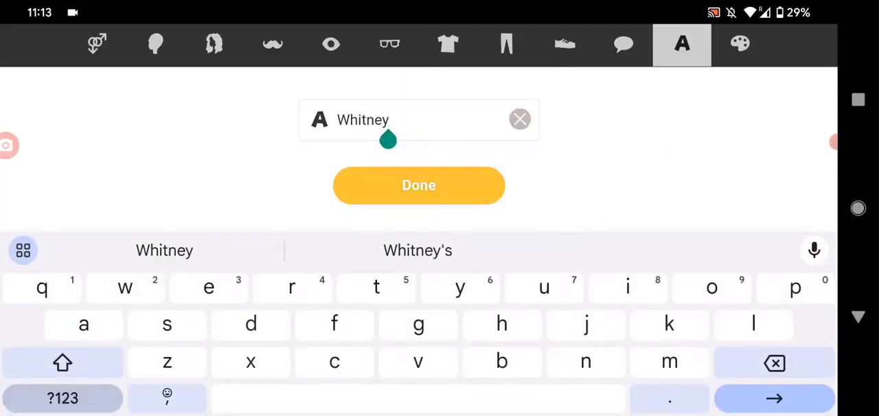
key("BackSpace")
key("BackSpace")
key("BackSpace")
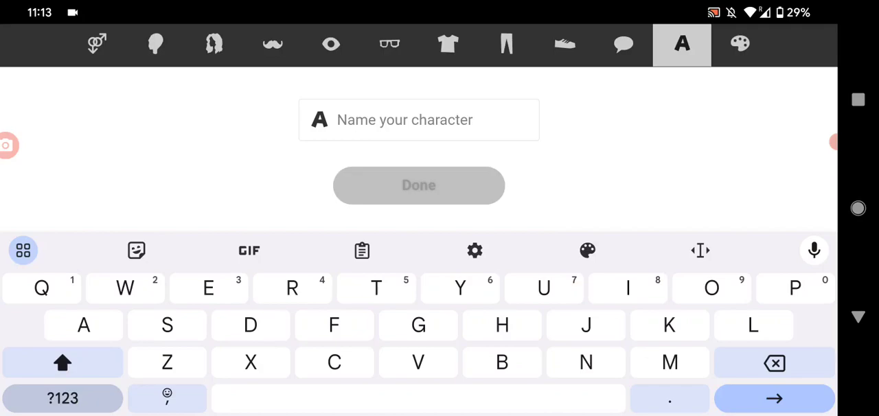
type("Em")
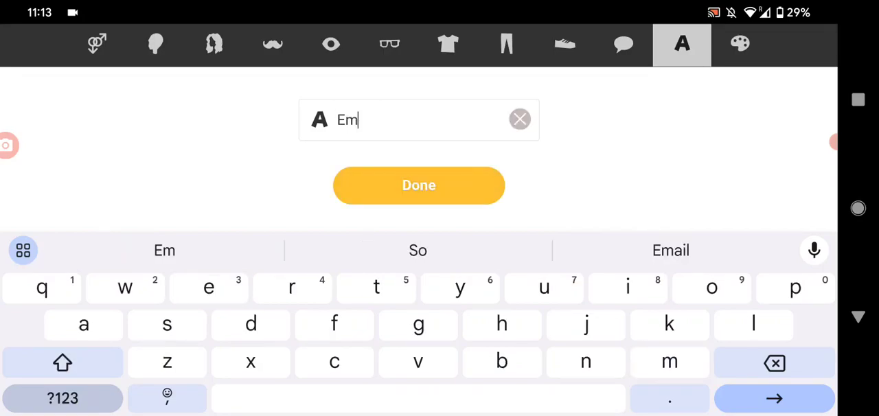
type("el")
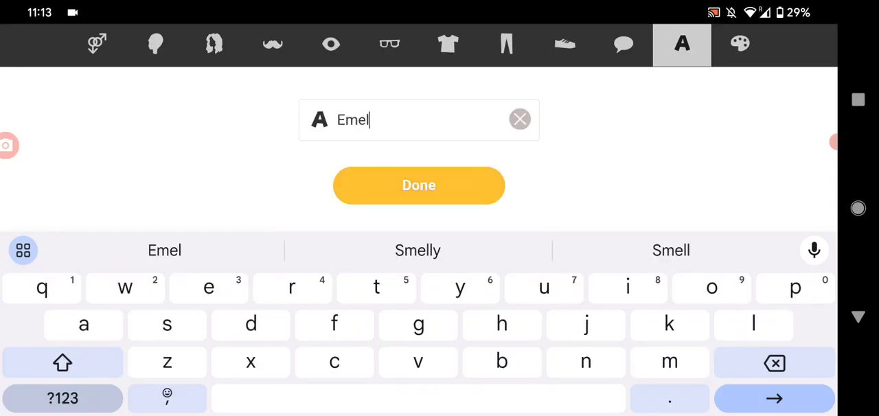
type("y")
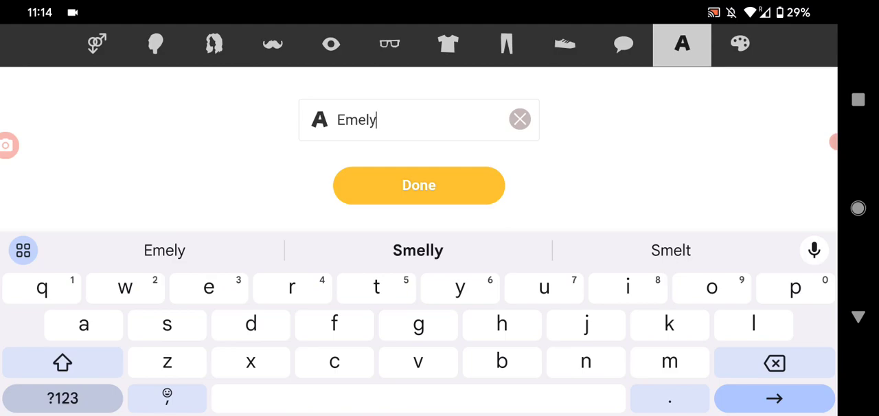
left_click(164, 250)
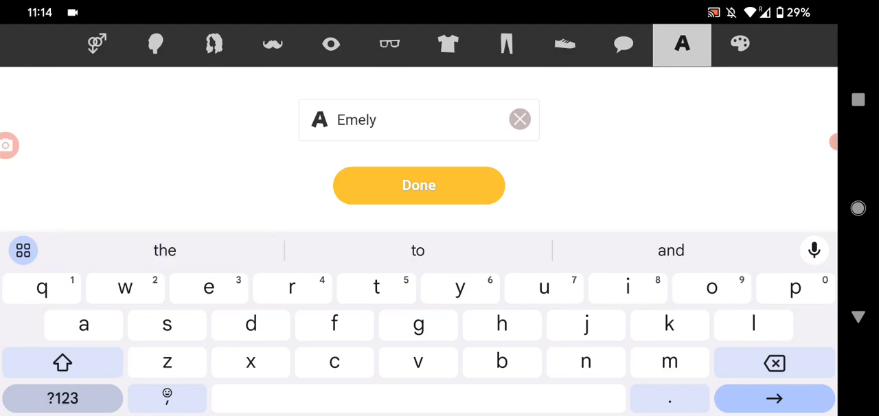
left_click(344, 120)
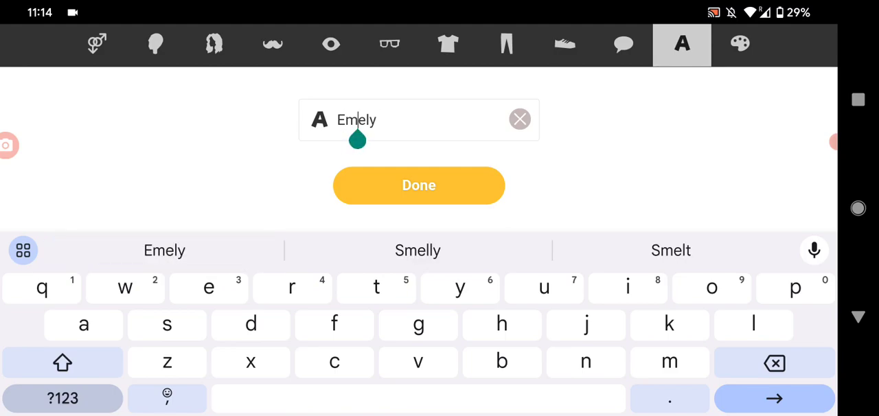
left_click(774, 363)
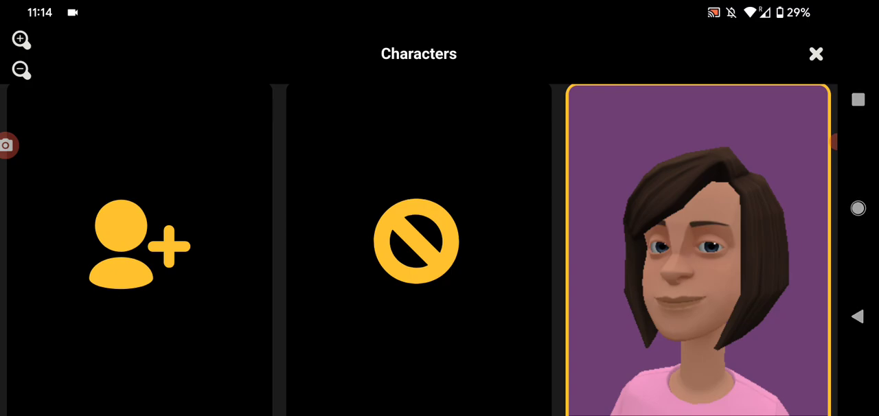
Save the finished character Emily and return to her portrait in the Characters gallery
left_click(833, 141)
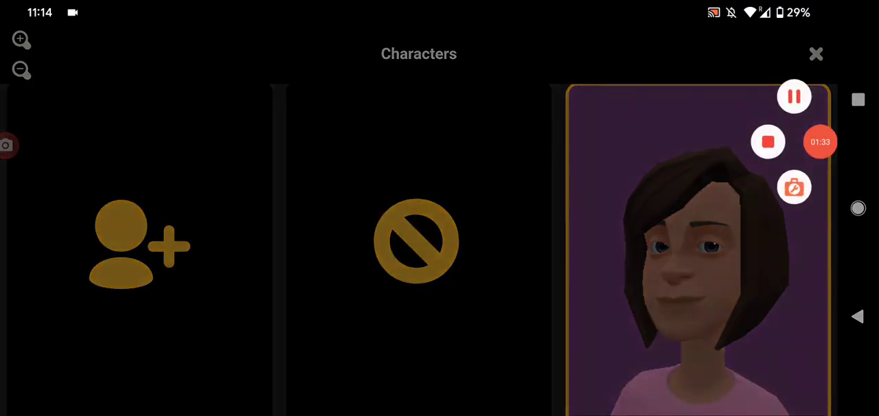
left_click(821, 142)
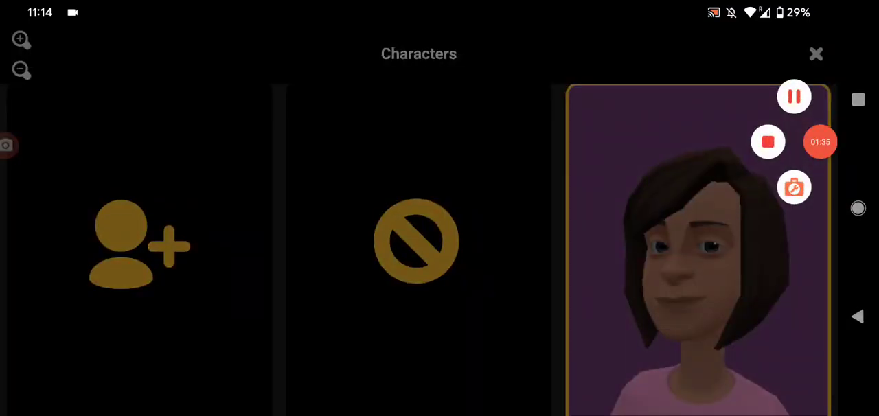